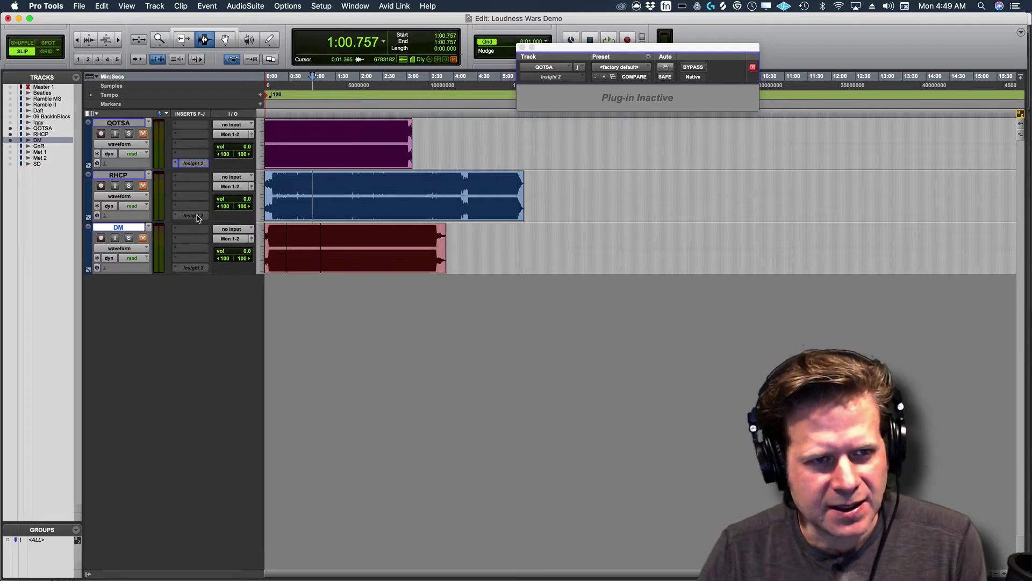
Step: Activate the Insight 2 insert on the RHCP track and unmute RHCP
left_click(193, 215, "ctrl+super")
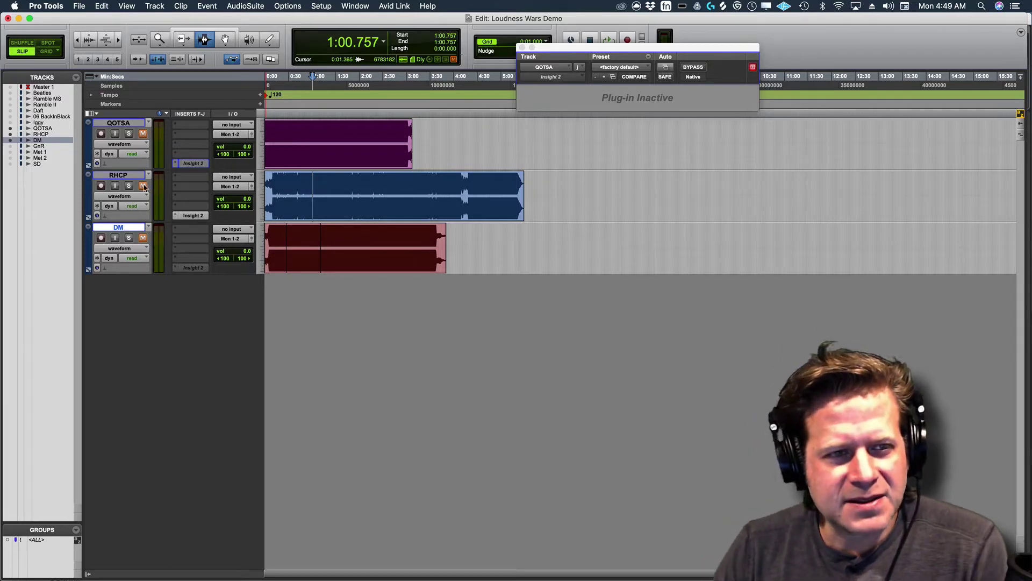
left_click(144, 185)
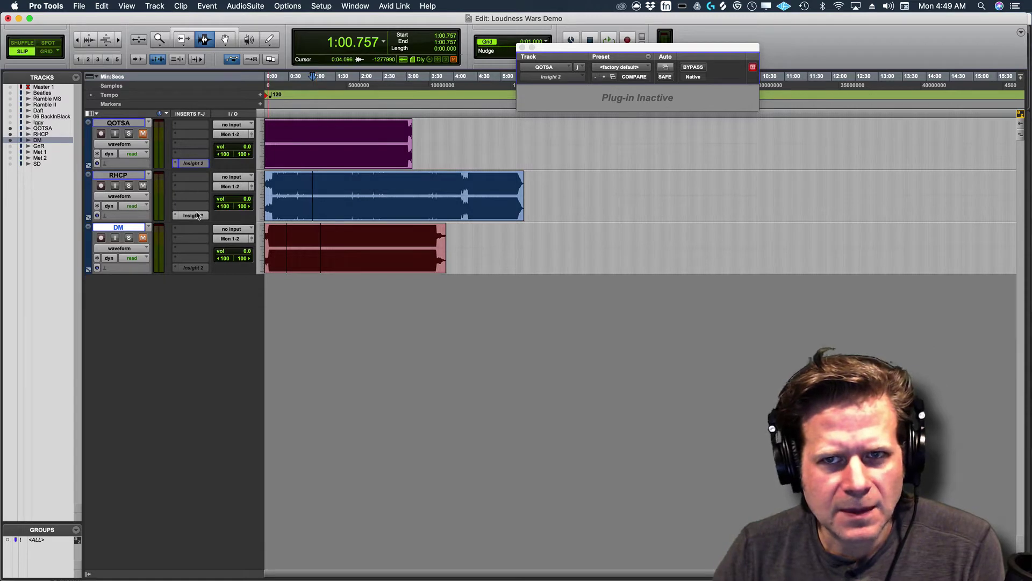
Step: Open RHCP's Insight meter and play the song until it reads -5.3 LUFS integrated
left_click(193, 215)
key("space")
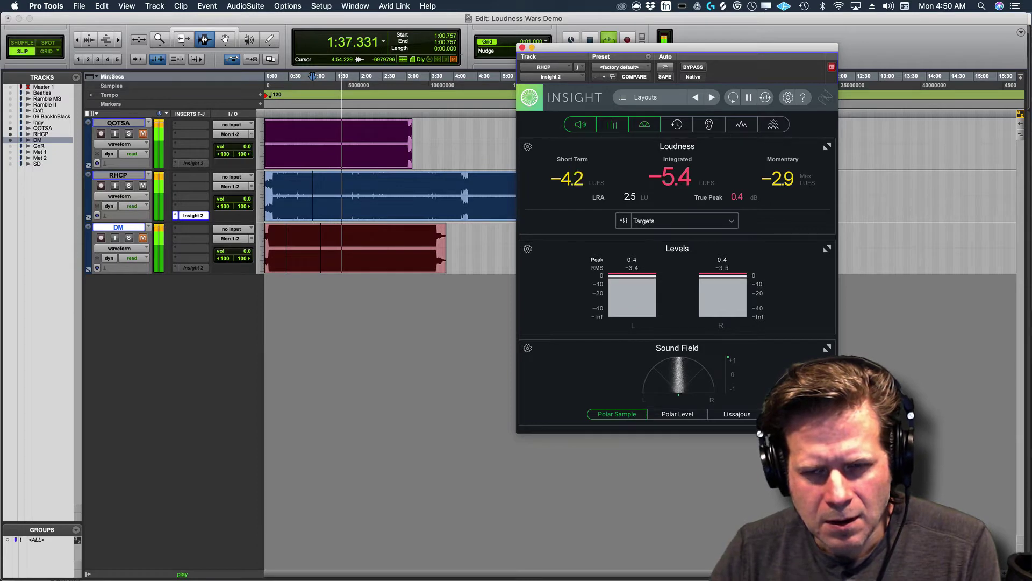
key("space")
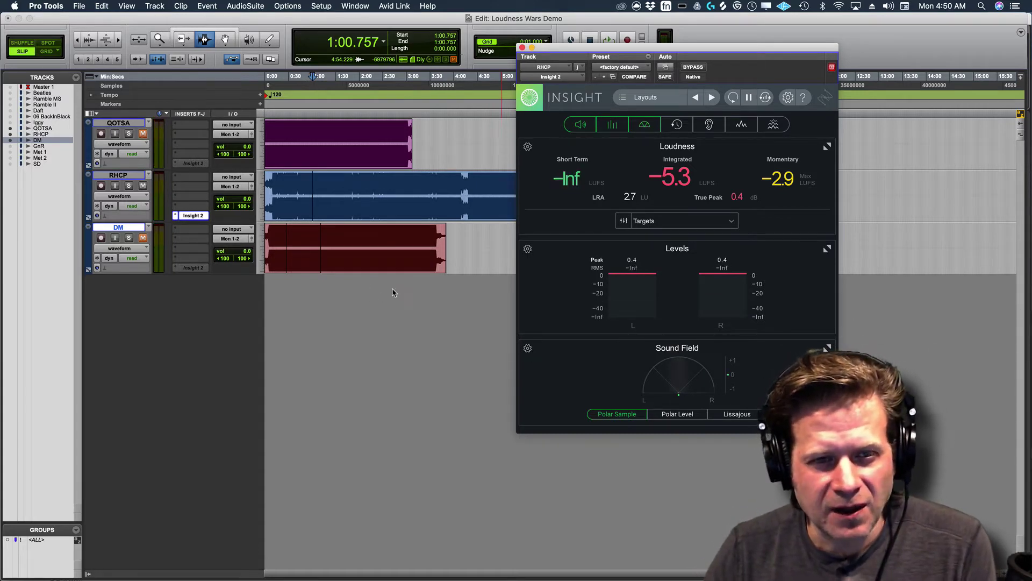
Step: Move the playback start into the DM clip at 0:27.136
left_click(142, 186)
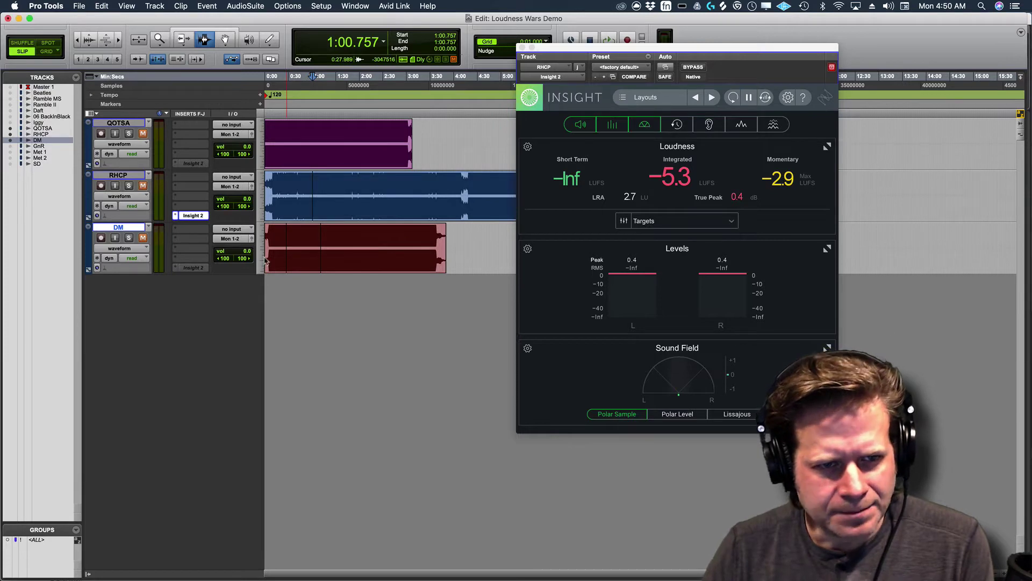
left_click(277, 247)
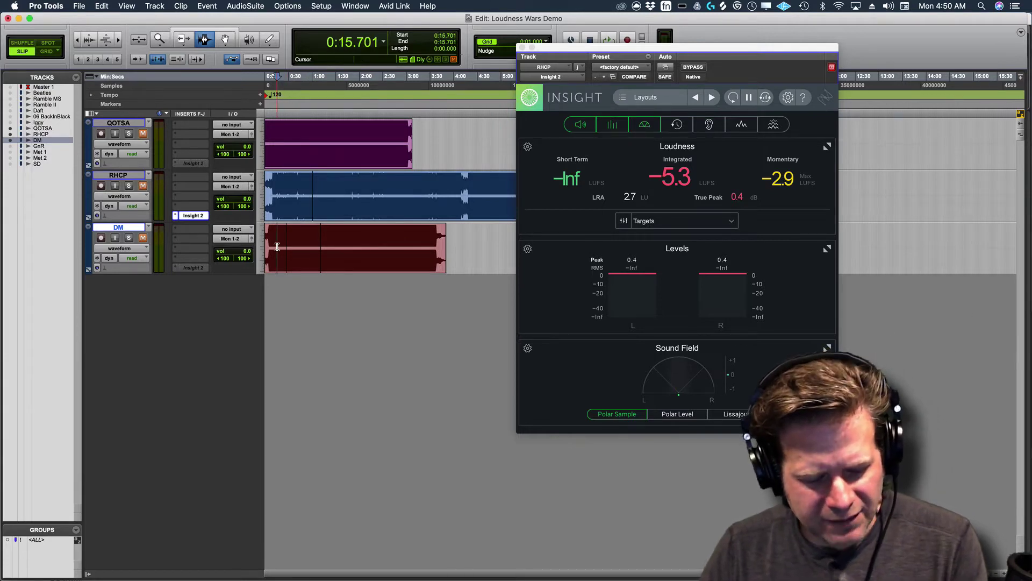
key("Tab")
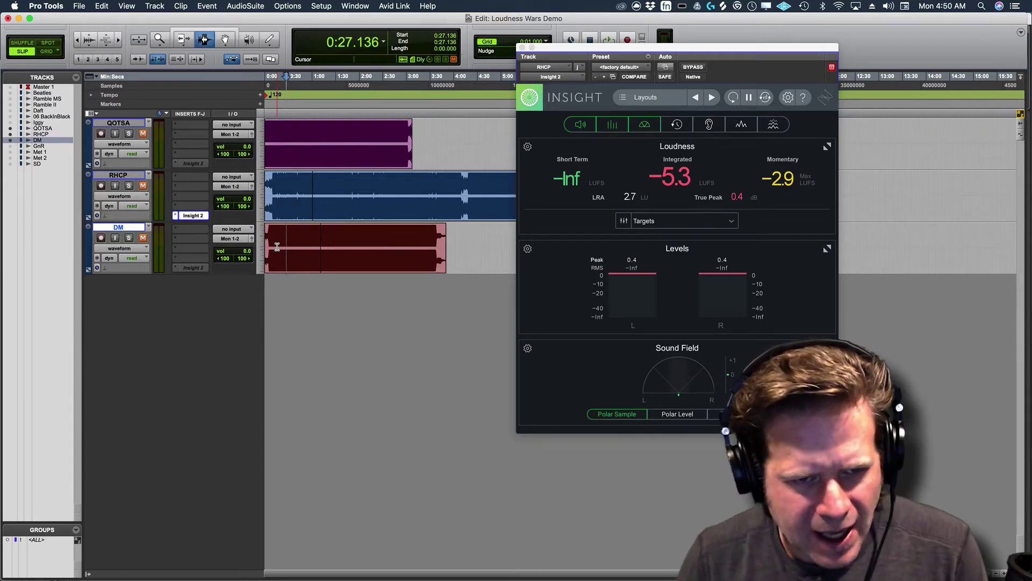
Step: Switch Insight off on RHCP, activate and open DM's Insight, and move its window left
left_click(191, 216, "ctrl+super")
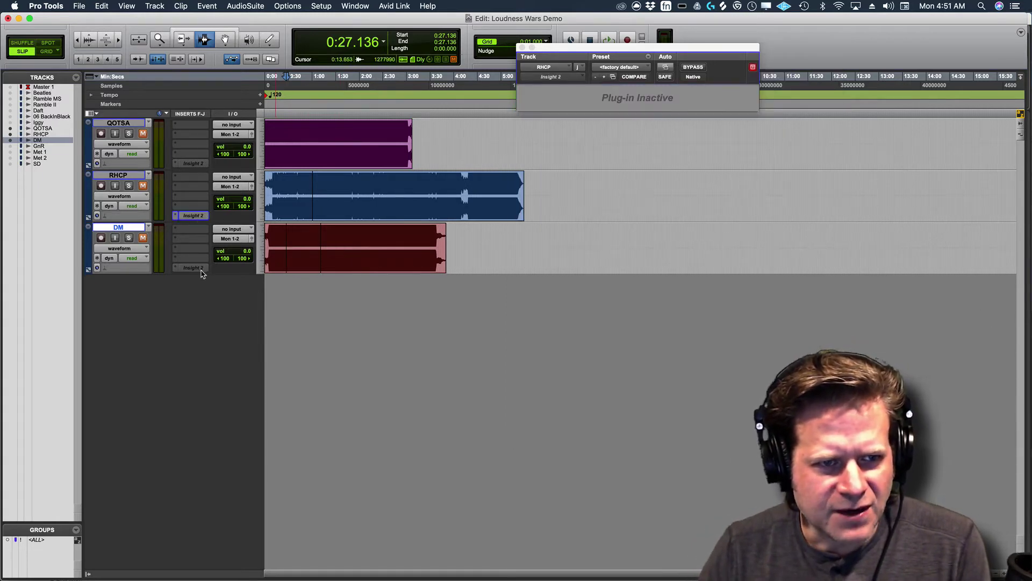
left_click(200, 269, "ctrl+super")
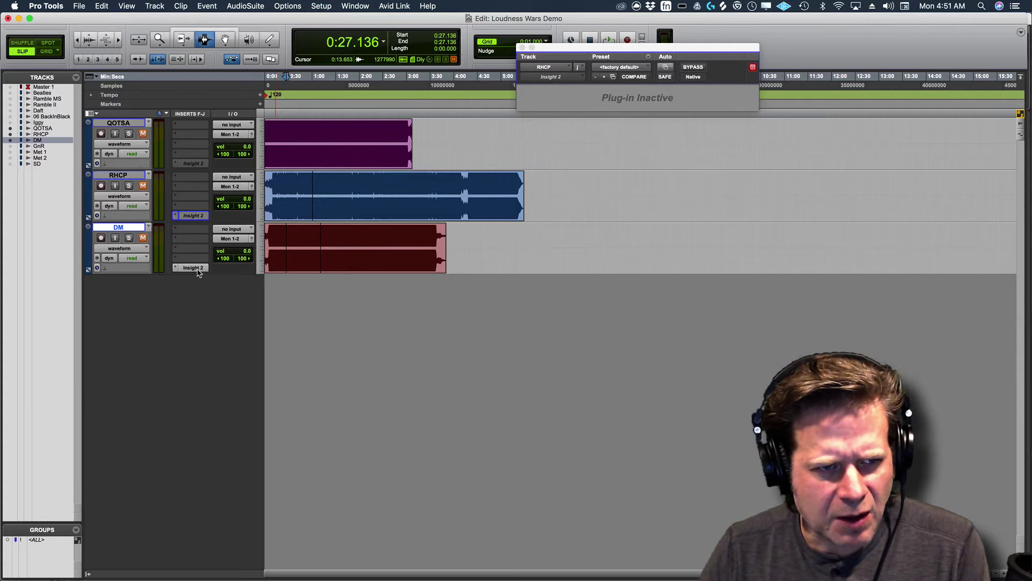
left_click(193, 268)
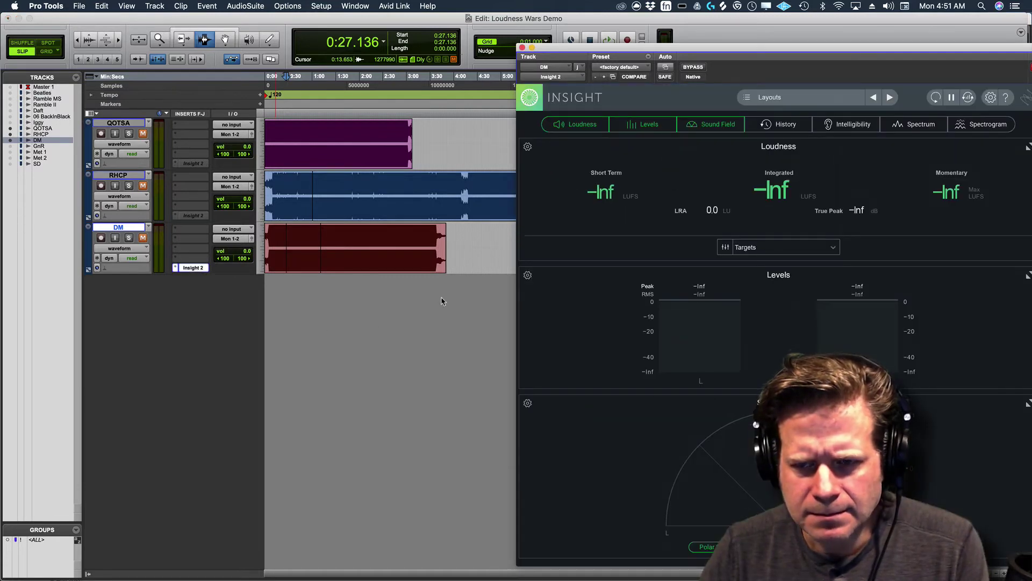
left_click_drag(581, 50, 534, 50)
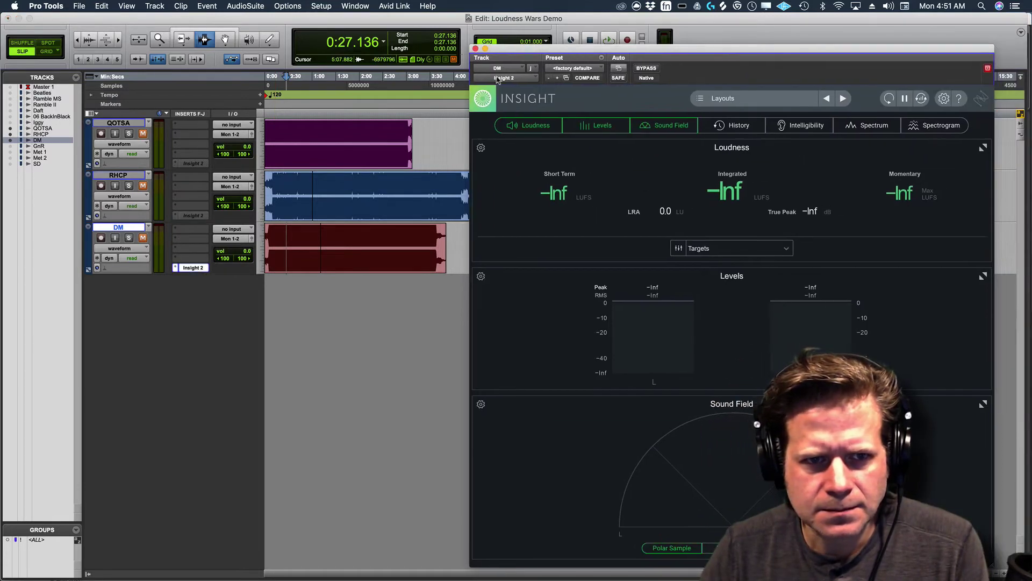
Step: Unmute DM and play it until Insight reads -7.1 LUFS integrated
key("space")
key("space")
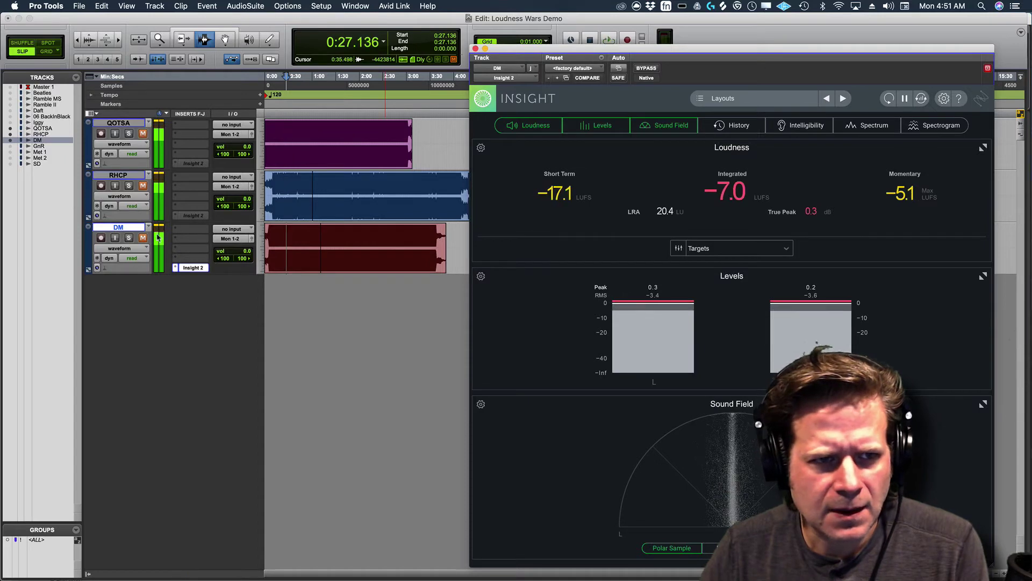
left_click(143, 238)
key("space")
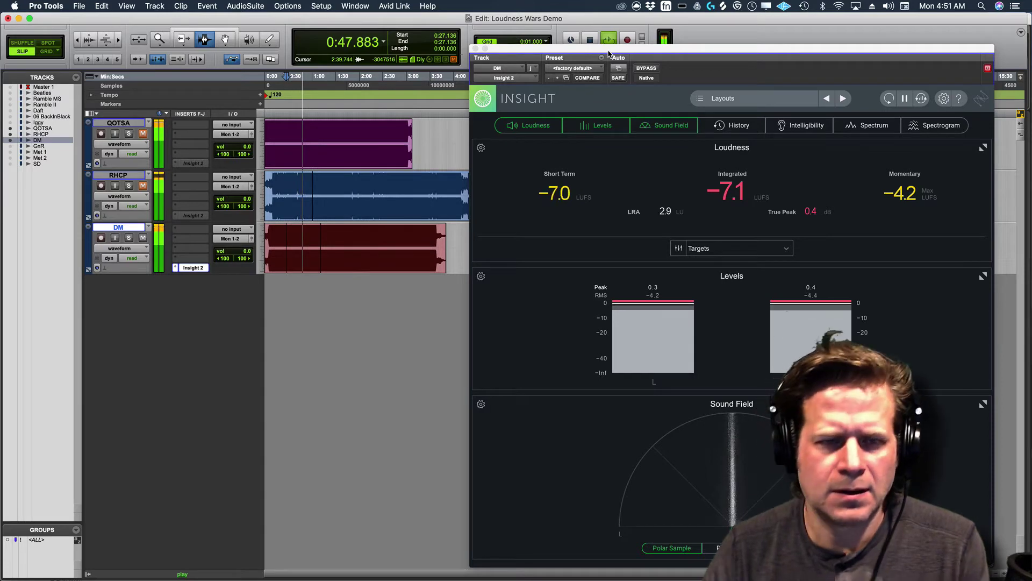
key("space")
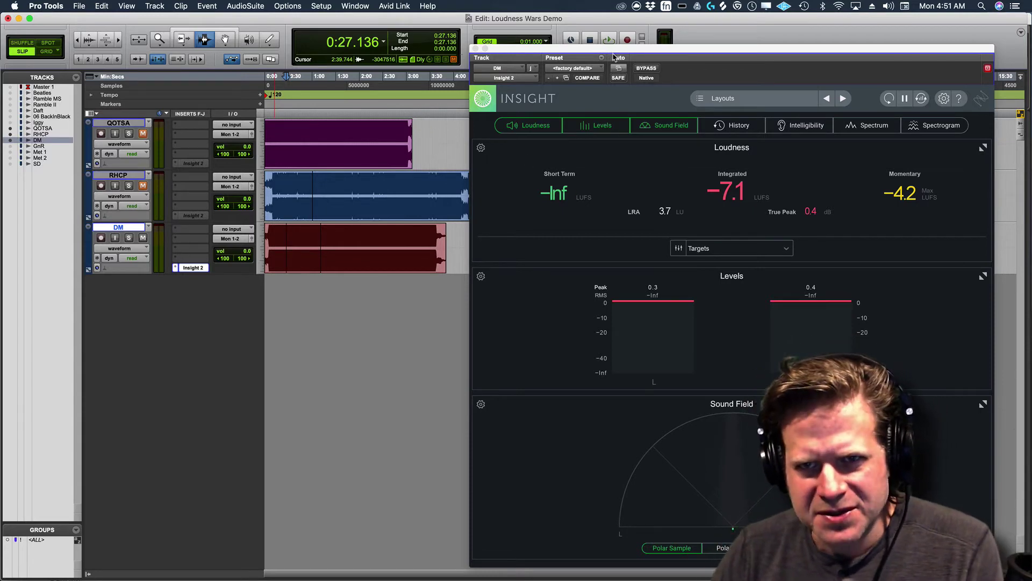
Step: Replay DM from 1:10.656 until Insight reads -6.0 LUFS integrated and 1.4 dB true peak
left_click_drag(611, 53, 549, 28)
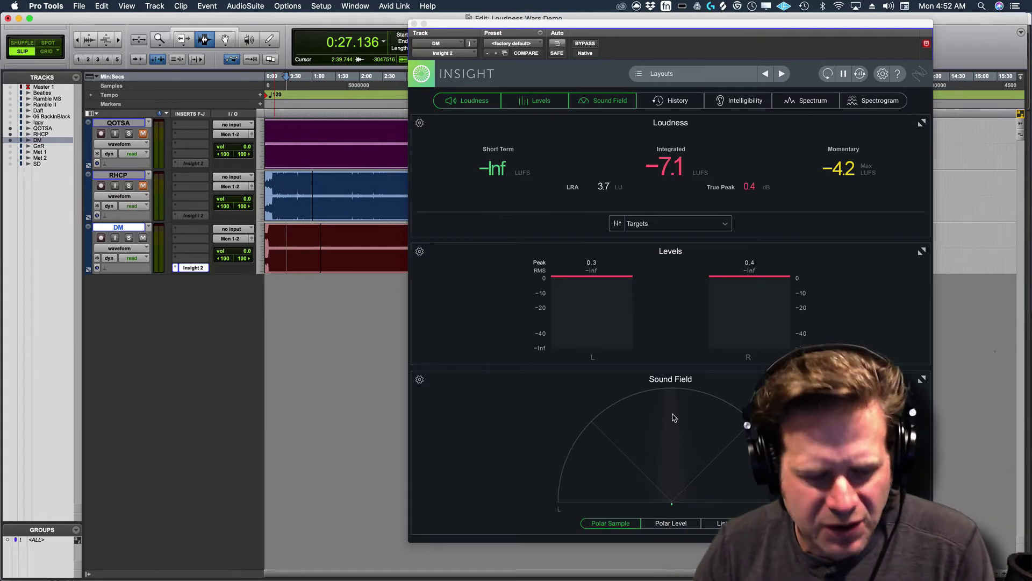
left_click(302, 249)
key("Tab")
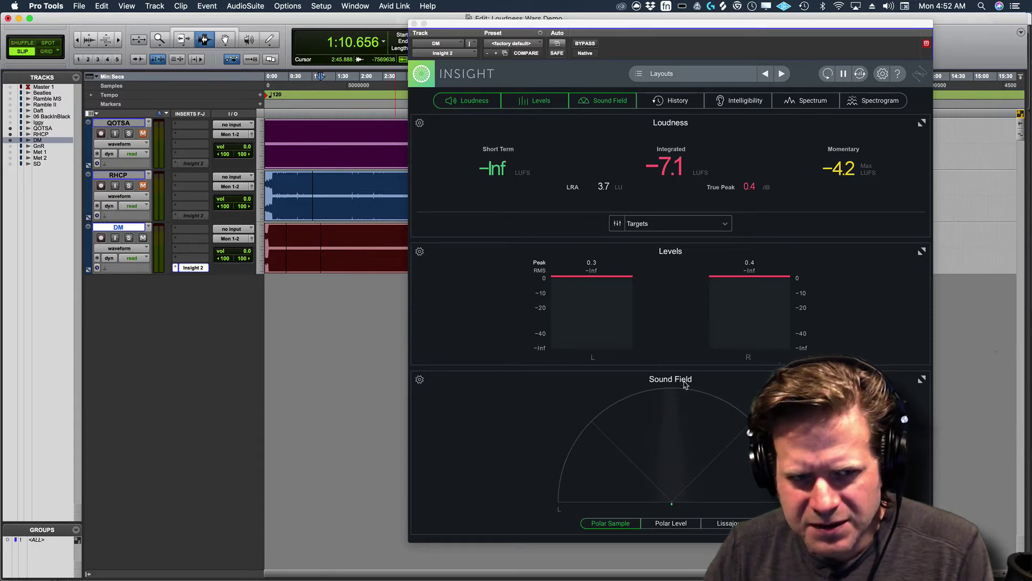
key("space")
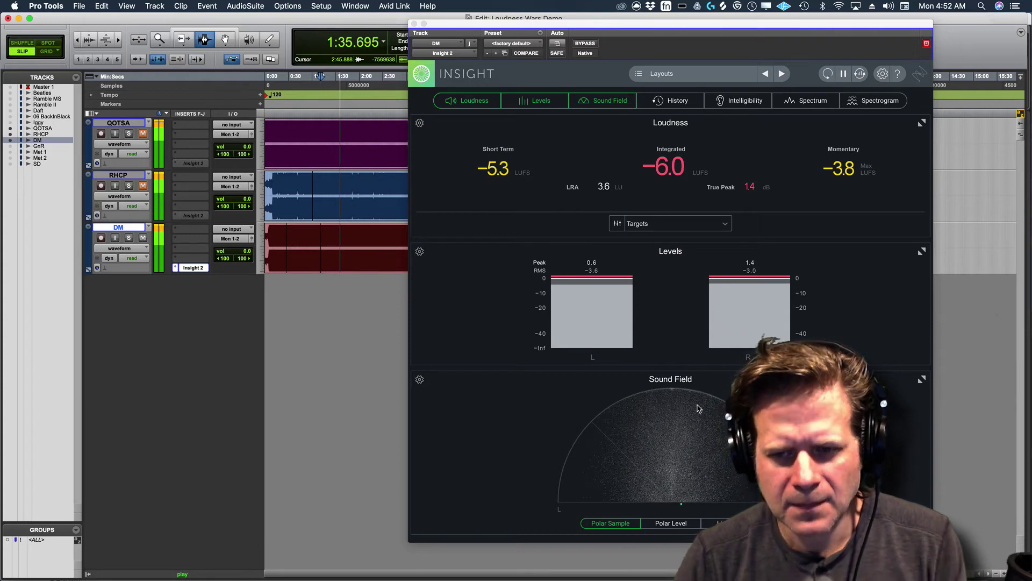
key("space")
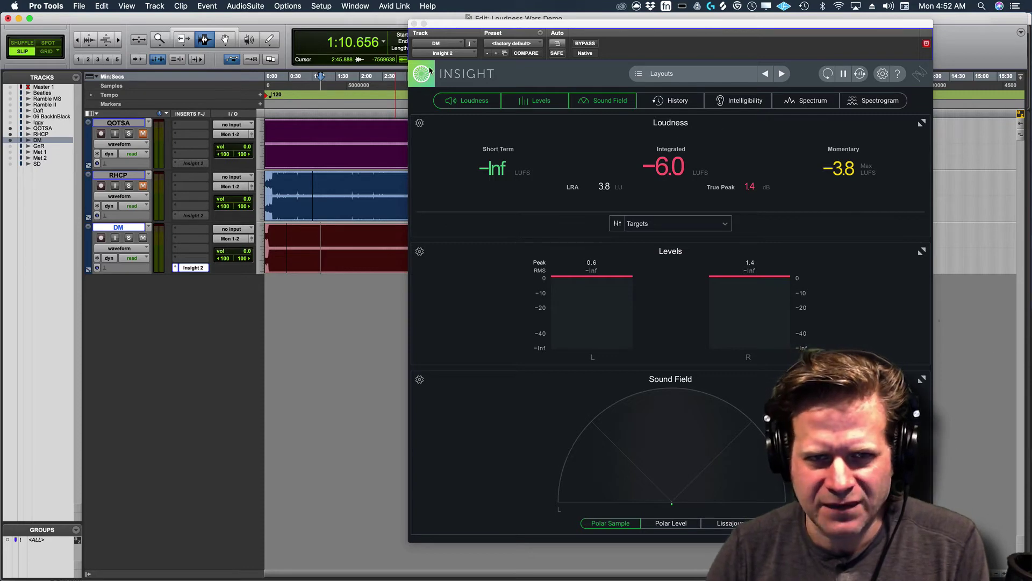
Step: Close DM's Insight window, deactivate its insert, and set QOTSA's track height to Large
left_click(413, 24)
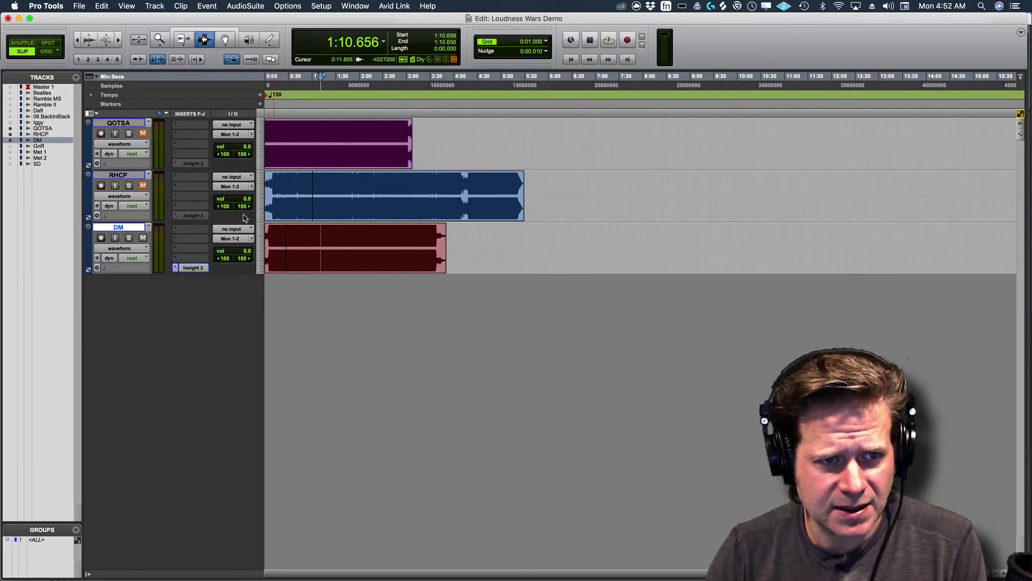
left_click(192, 268, "ctrl+super")
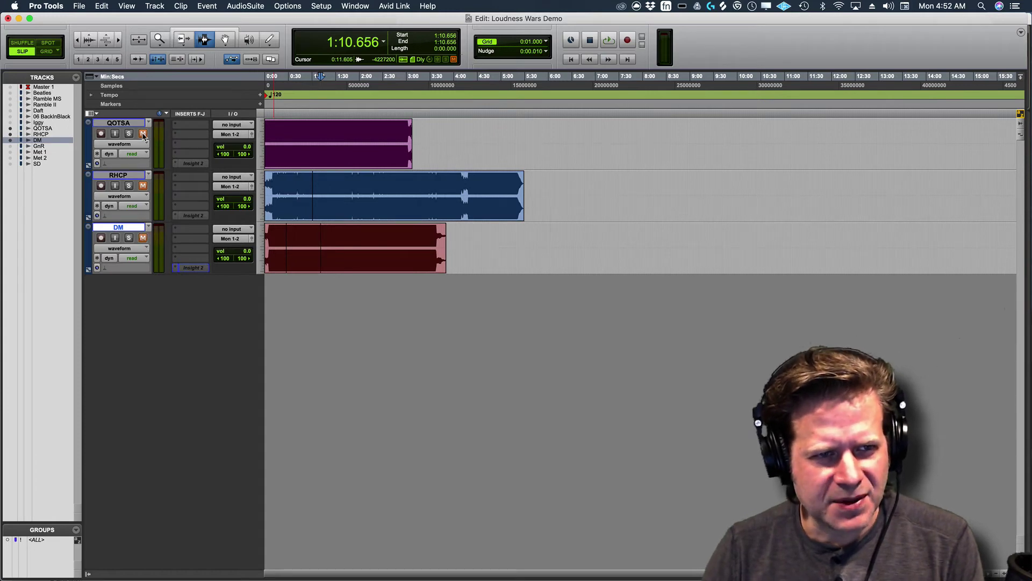
left_click(262, 163)
left_click(265, 175)
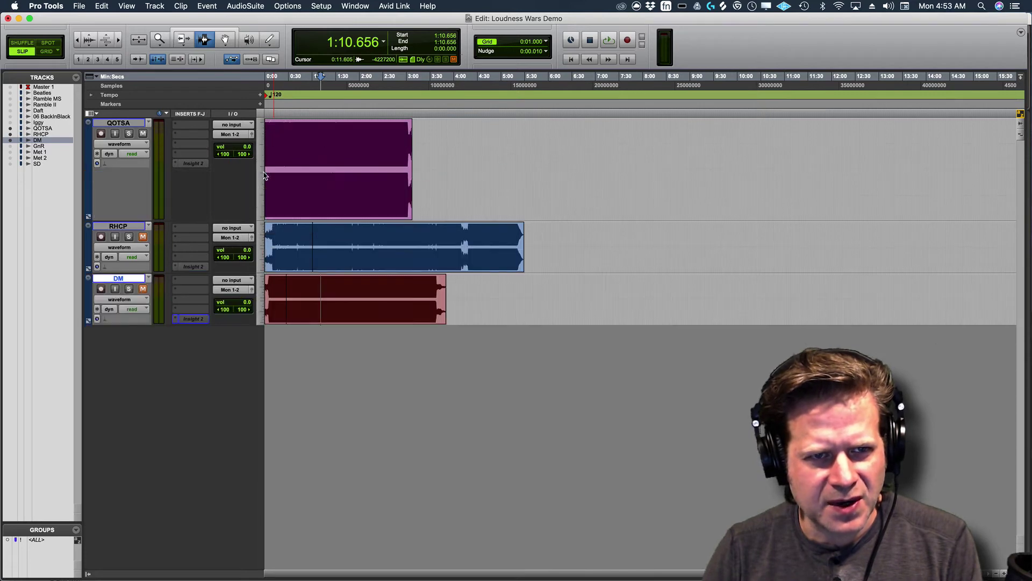
Step: Set the playback start to 0:39.594 in QOTSA and activate and open QOTSA's Insight 2
left_click(296, 169)
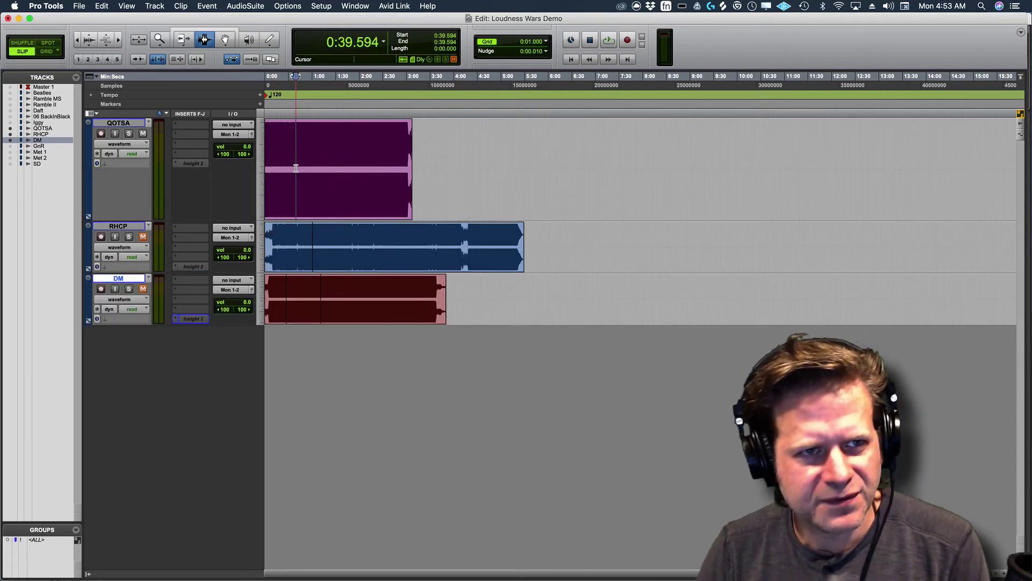
left_click(192, 163, "ctrl+super")
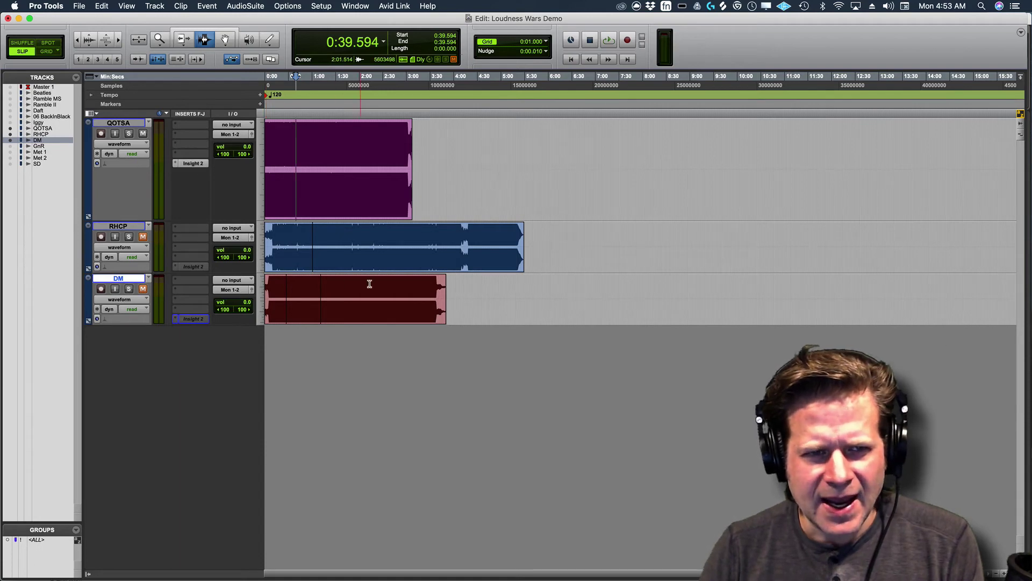
left_click(195, 164)
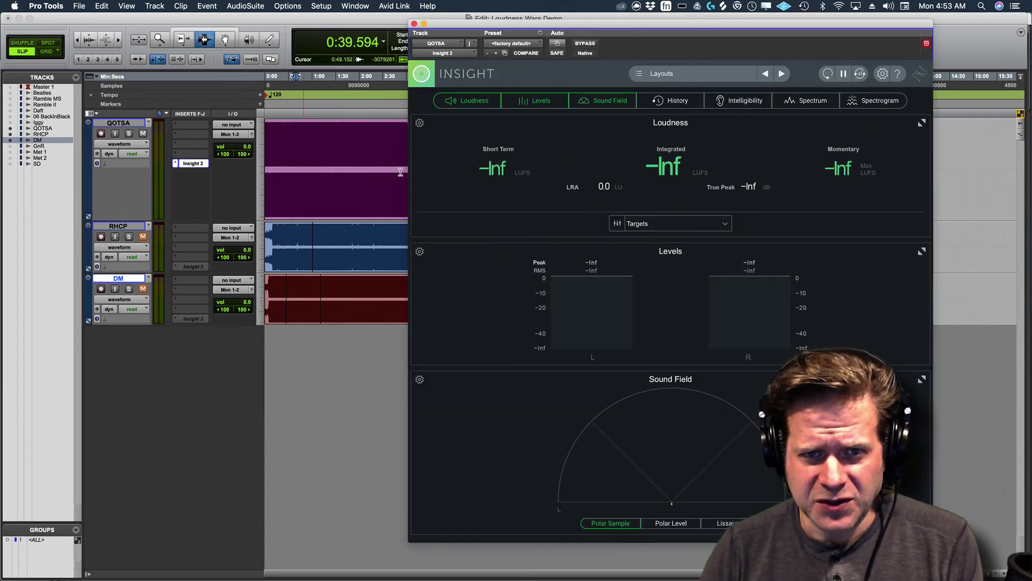
Step: Turn off the Sound Field panel in QOTSA's Insight window
left_click(617, 104)
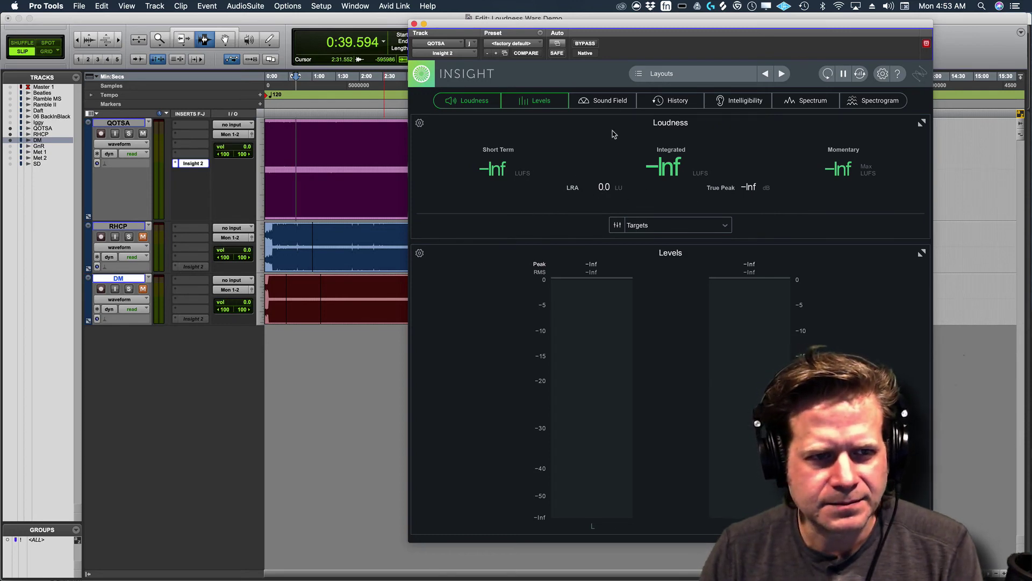
Step: Play QOTSA from 0:39.594 until Insight reads -4.6 LUFS integrated with 1.9 LU range
key("space")
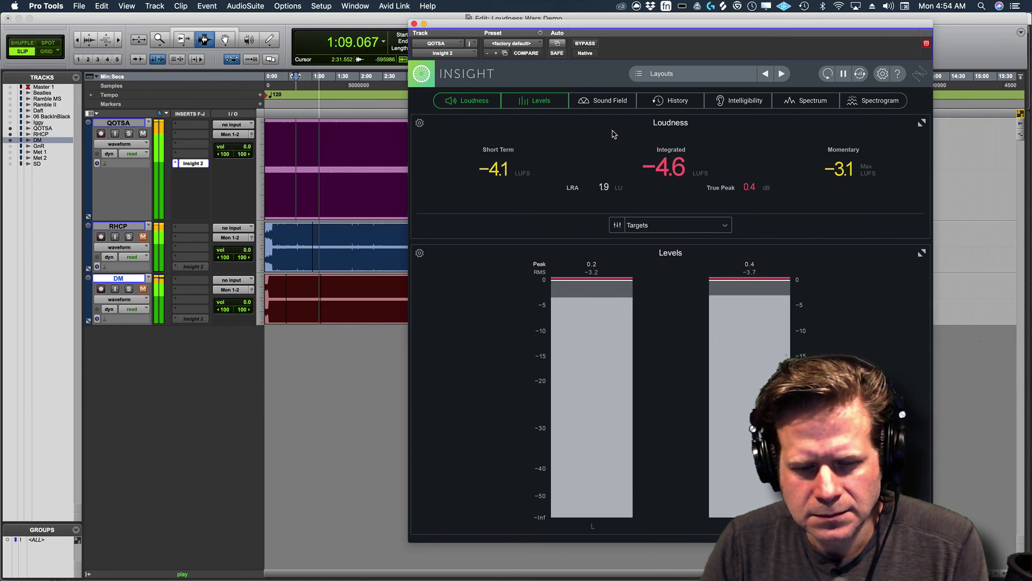
key("space")
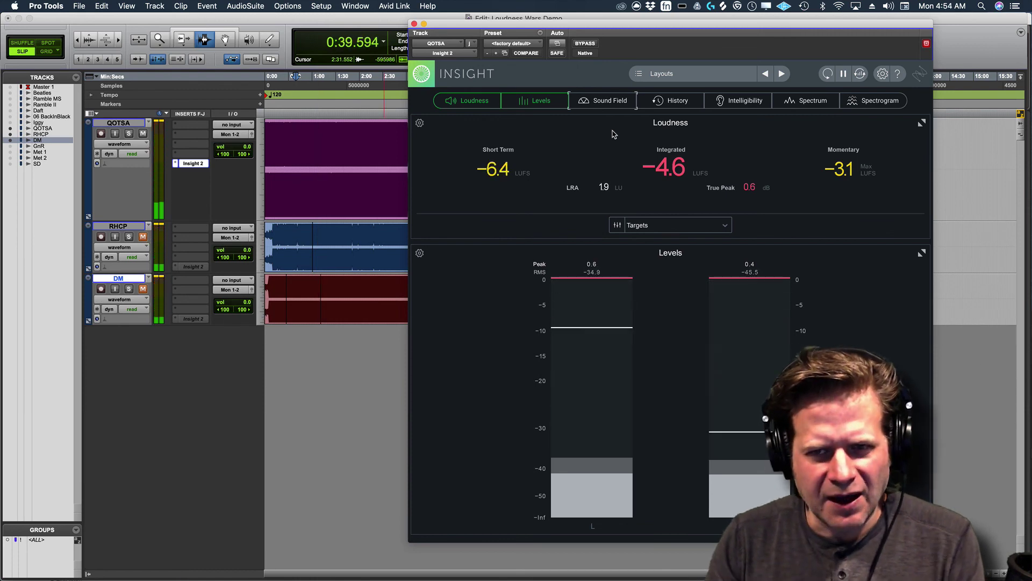